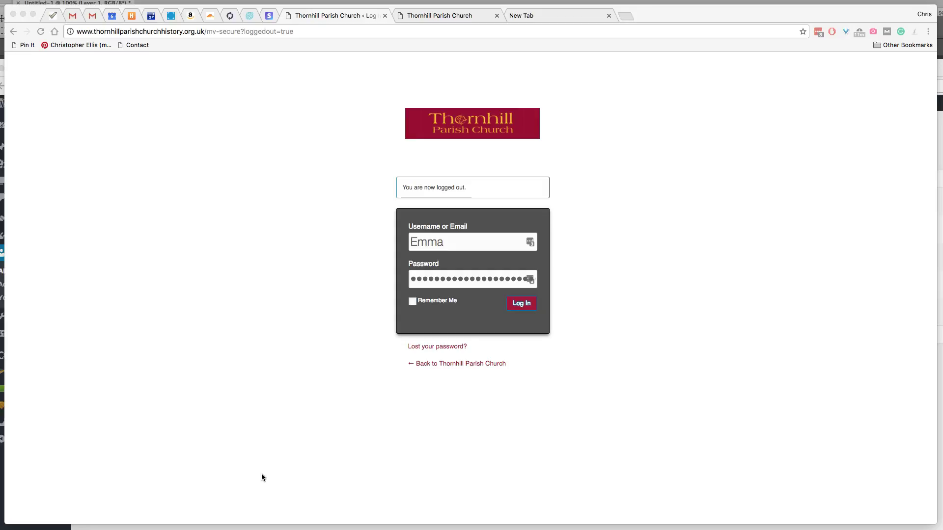
Log in to the Thornhill Parish Church WordPress admin Dashboard
{"action": "left_click", "coordinate": [522, 303]}
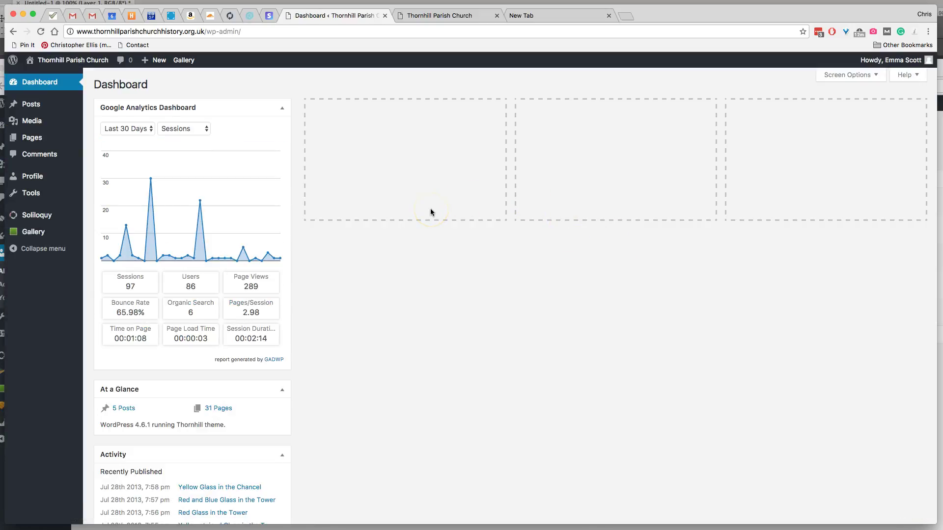
{"action": "mouse_move", "coordinate": [25, 237]}
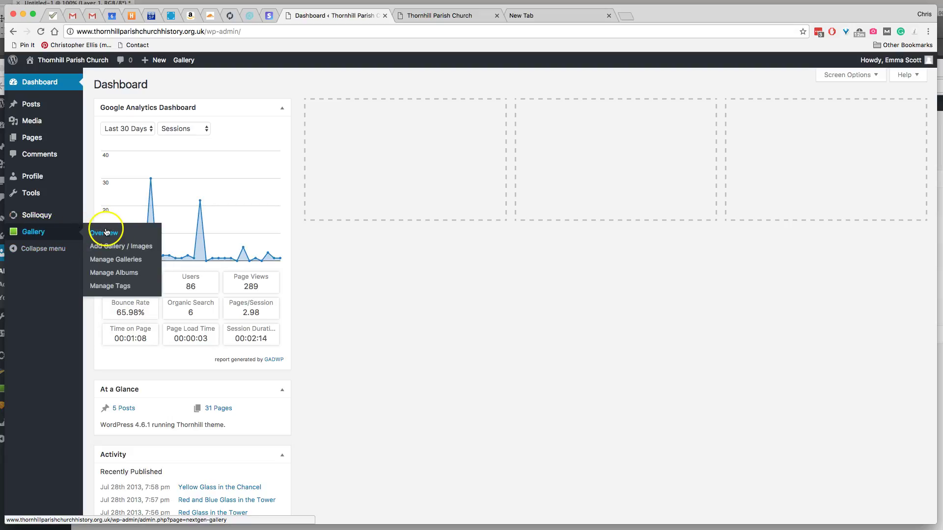
Open the Organ Restoration page in the editor and select its [nggallery id=3] shortcode line
{"action": "left_click", "coordinate": [439, 16]}
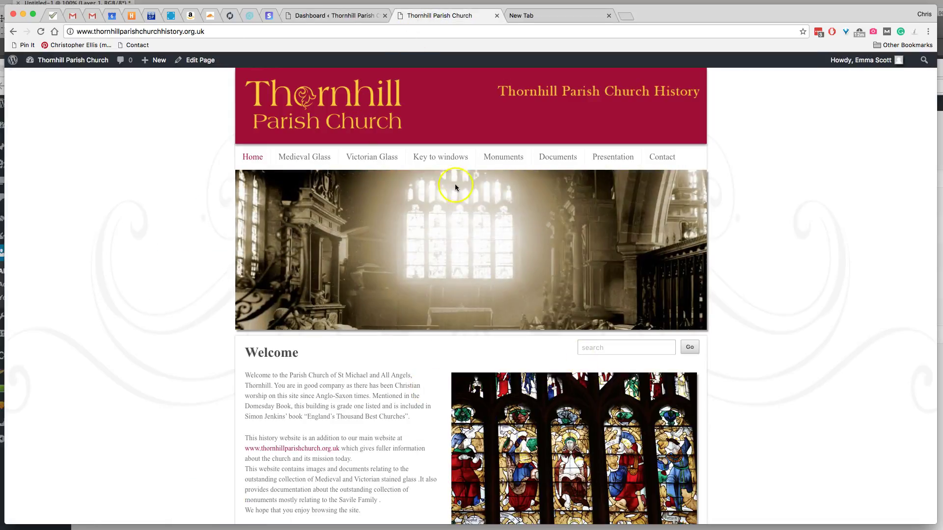
{"action": "mouse_move", "coordinate": [568, 160]}
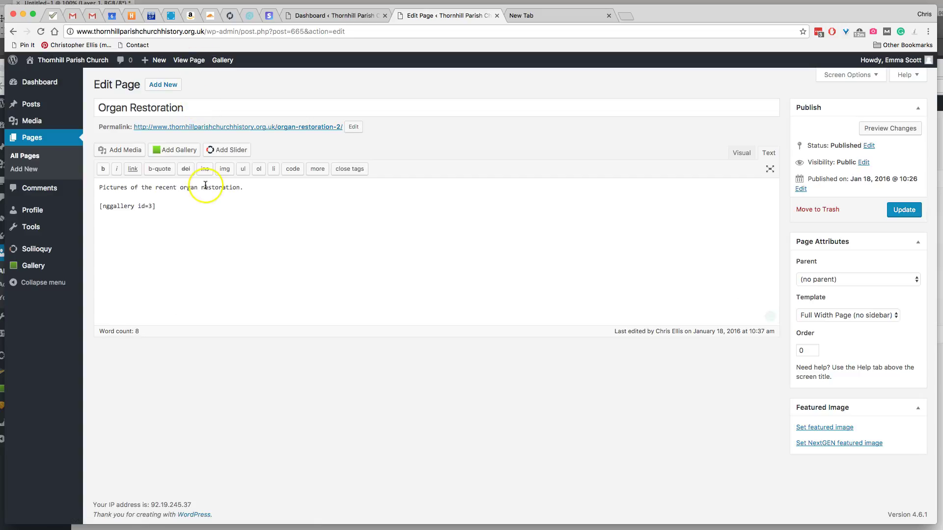
{"action": "left_click", "coordinate": [164, 208]}
{"action": "left_click_drag", "start_coordinate": [164, 208], "coordinate": [96, 206]}
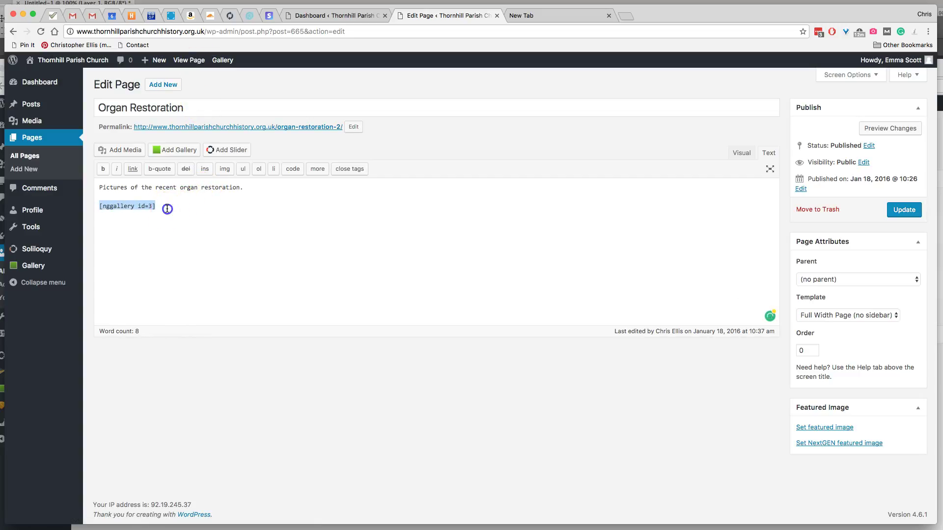
{"action": "left_click_drag", "start_coordinate": [167, 209], "coordinate": [96, 207]}
{"action": "left_click", "coordinate": [194, 212]}
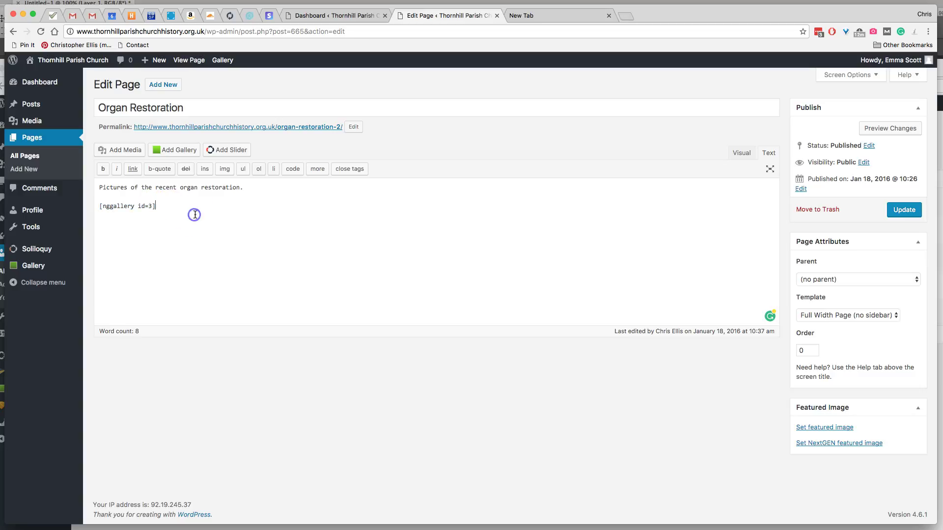
{"action": "left_click_drag", "start_coordinate": [95, 209], "coordinate": [219, 207]}
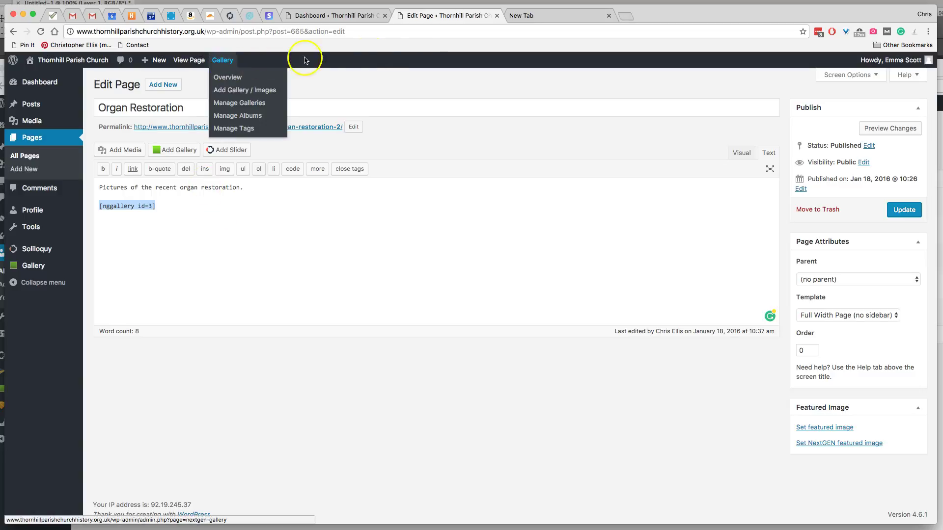
View the live Organ Restoration page, preview the first two gallery photos in the lightbox, then close it
{"action": "left_click", "coordinate": [190, 61]}
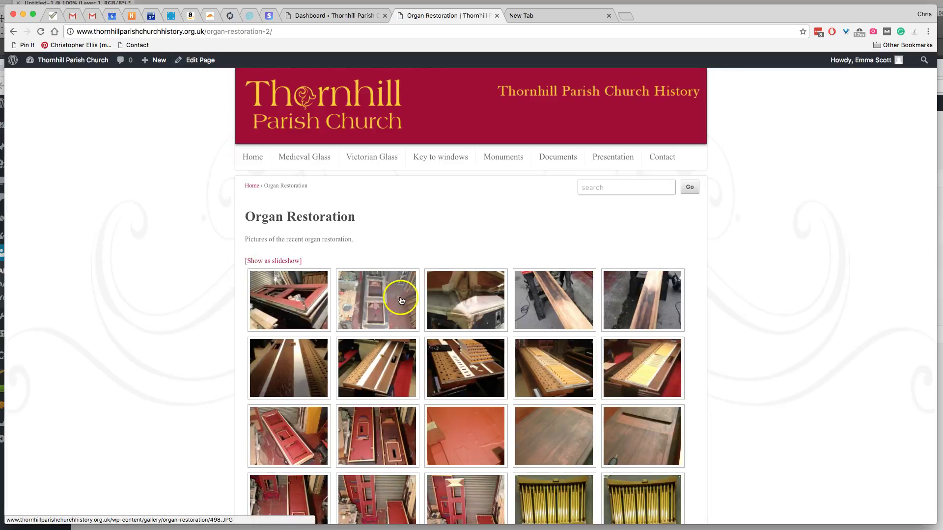
{"action": "left_click", "coordinate": [299, 301]}
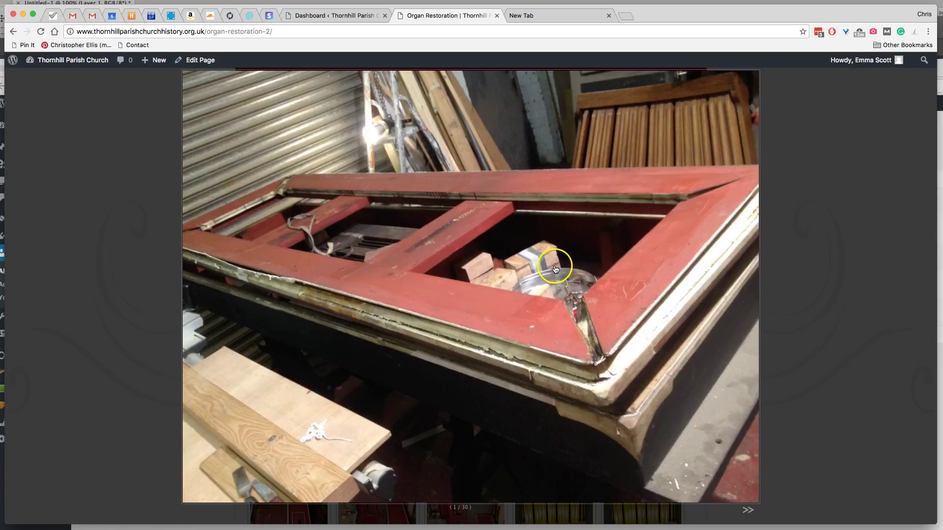
{"action": "left_click", "coordinate": [747, 510]}
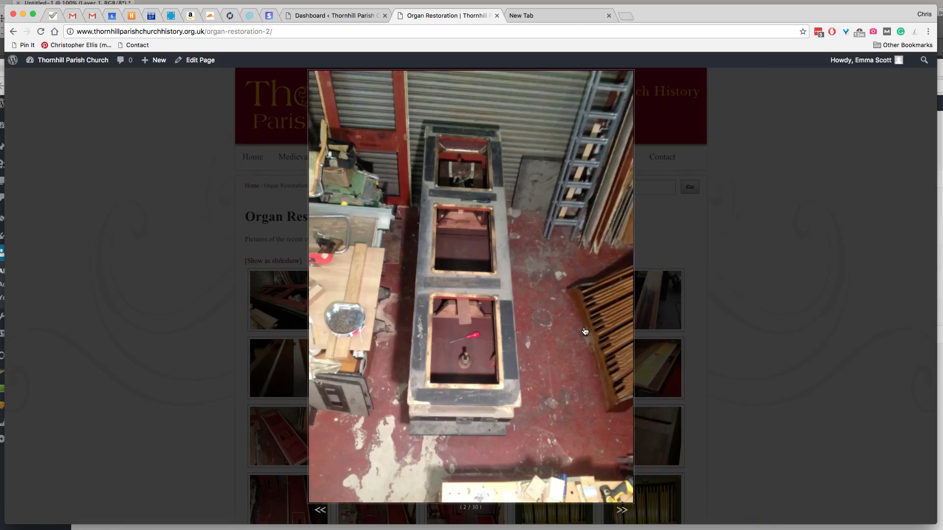
{"action": "left_click", "coordinate": [549, 333]}
{"action": "left_click", "coordinate": [609, 418]}
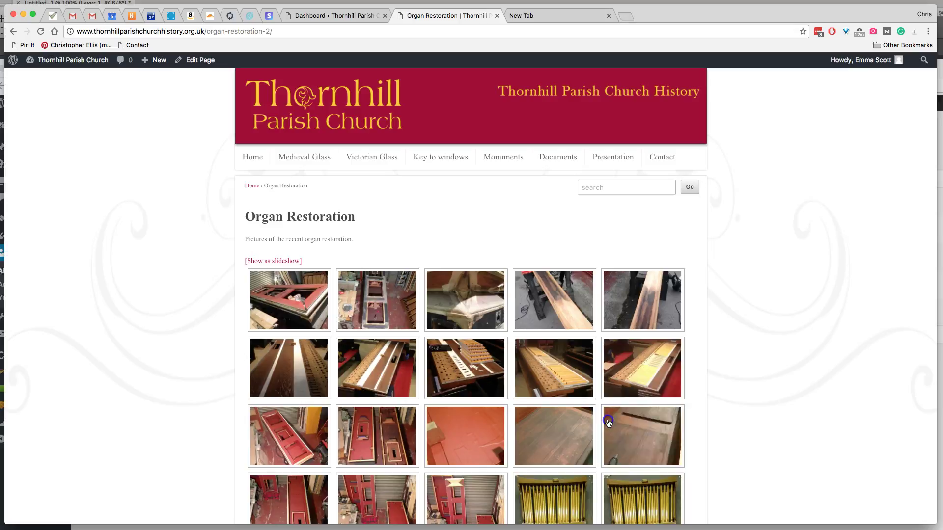
Open NextGEN Manage Galleries and confirm organ restoration is gallery ID 3
{"action": "left_click", "coordinate": [333, 18]}
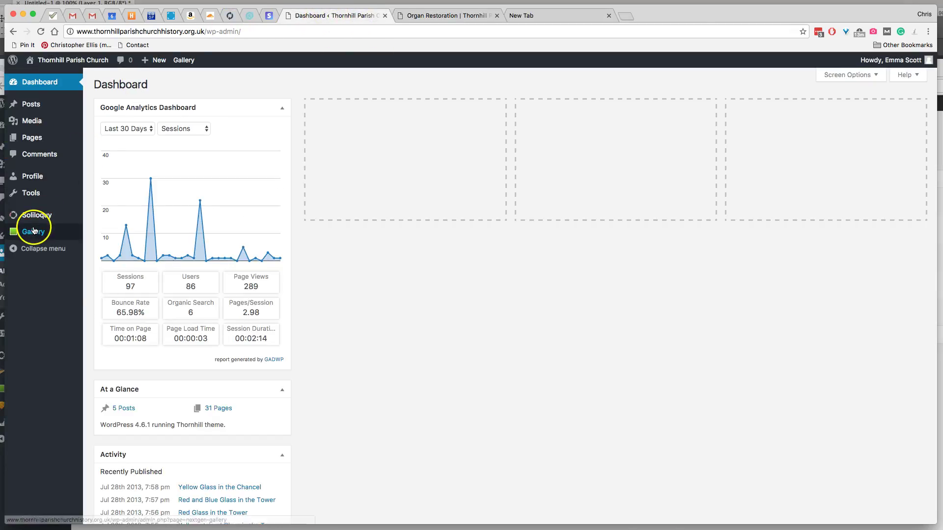
{"action": "mouse_move", "coordinate": [27, 233]}
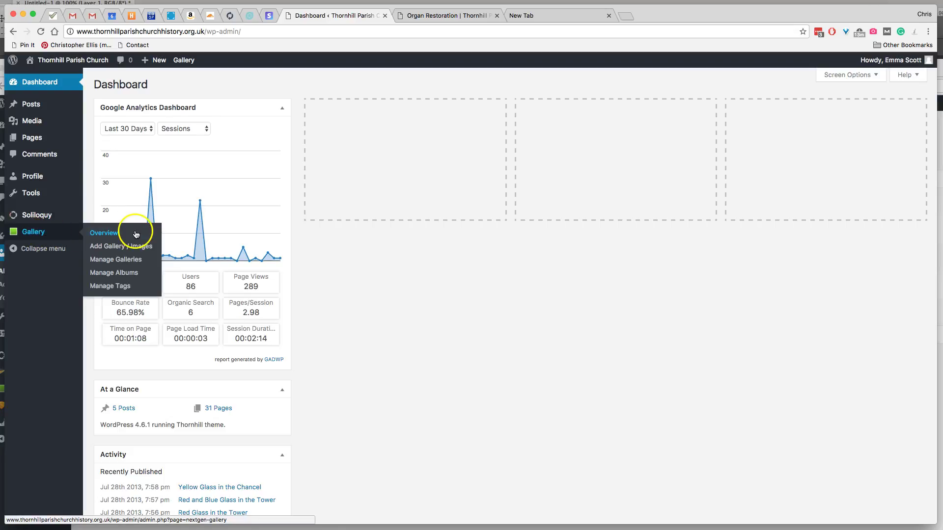
{"action": "left_click", "coordinate": [128, 262]}
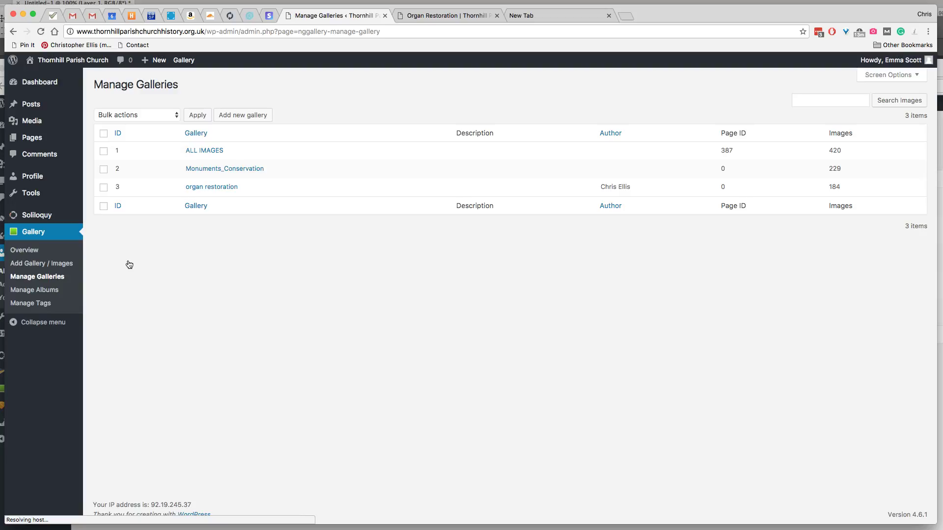
{"action": "double_click", "coordinate": [120, 187]}
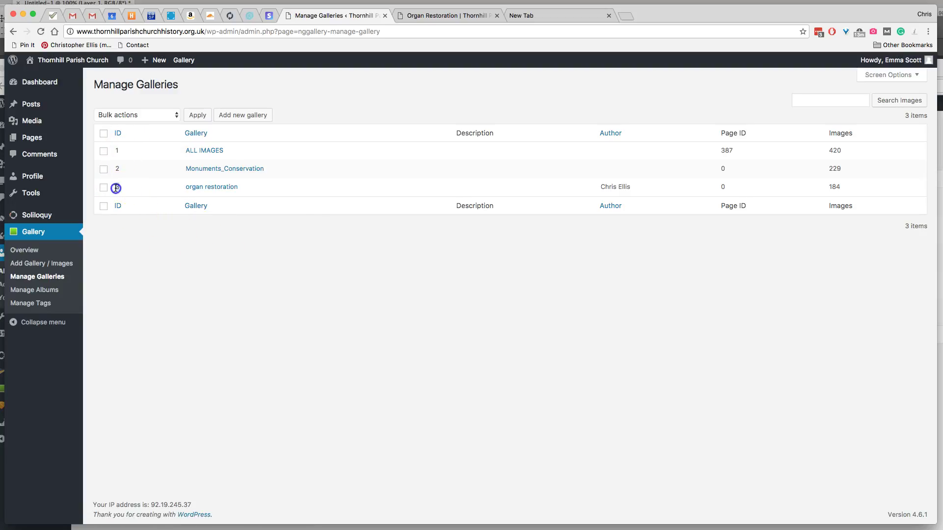
Open the organ restoration gallery and select image 497.JPG's existing alt text '497'
{"action": "left_click", "coordinate": [226, 191]}
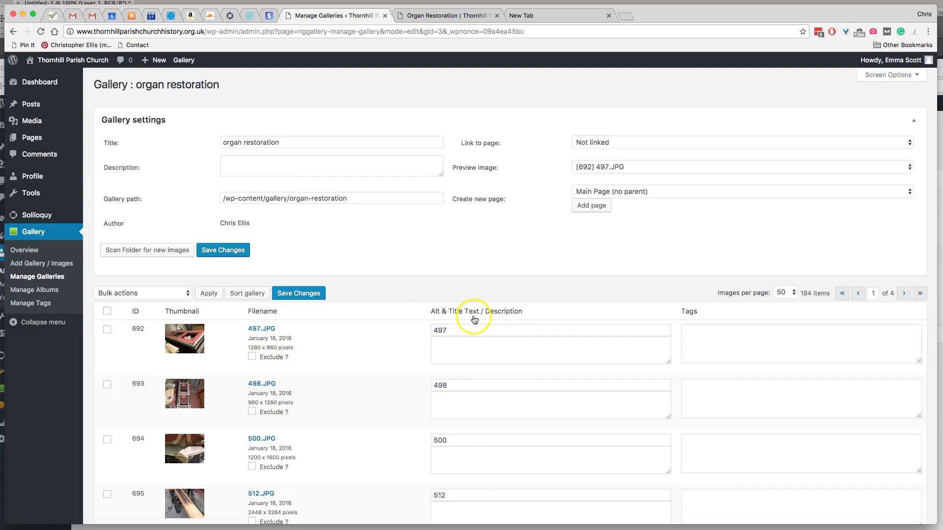
{"action": "scroll", "coordinate": [489, 315], "scroll_direction": "down", "scroll_amount": 10}
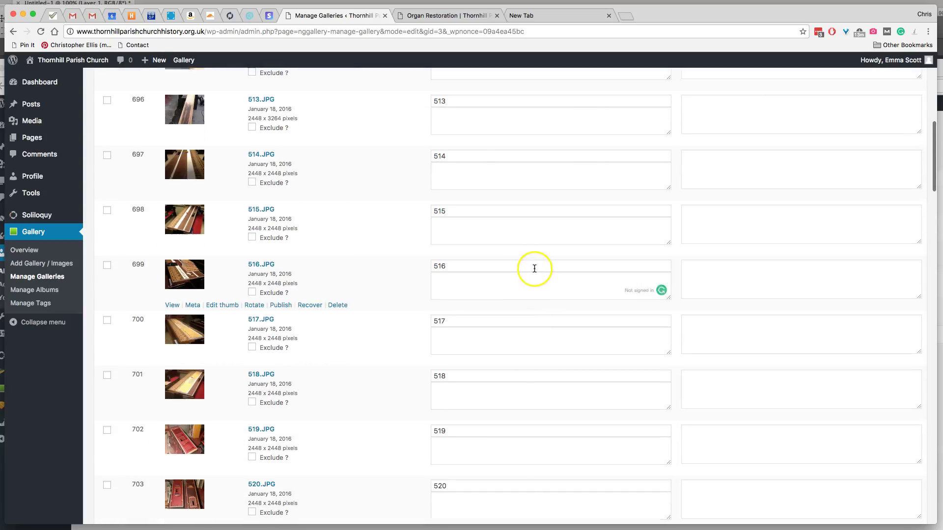
{"action": "scroll", "coordinate": [530, 272], "scroll_direction": "up", "scroll_amount": 10}
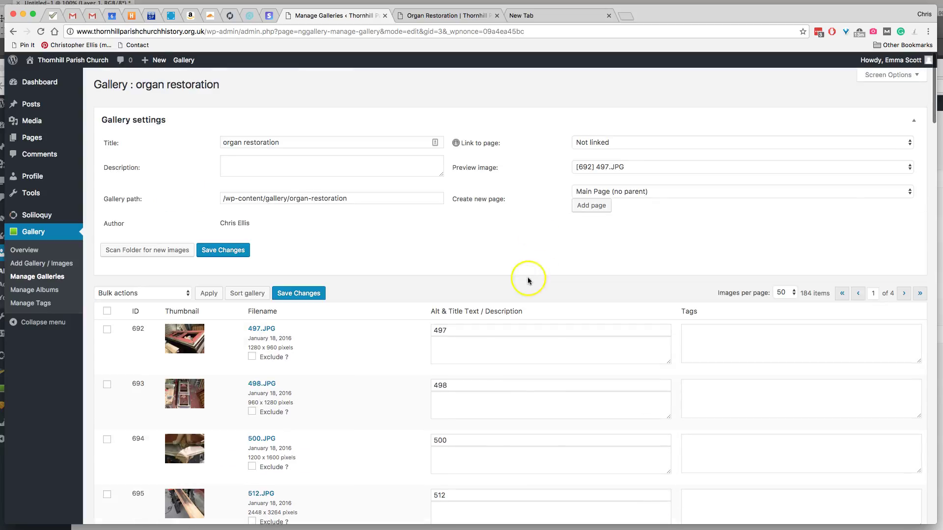
{"action": "left_click", "coordinate": [454, 331]}
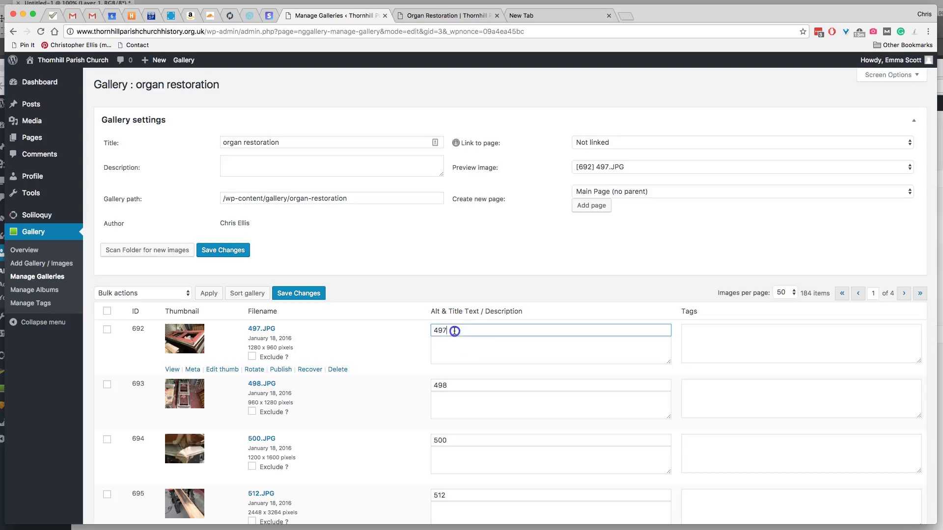
{"action": "left_click", "coordinate": [475, 331]}
{"action": "left_click_drag", "start_coordinate": [452, 331], "coordinate": [422, 330]}
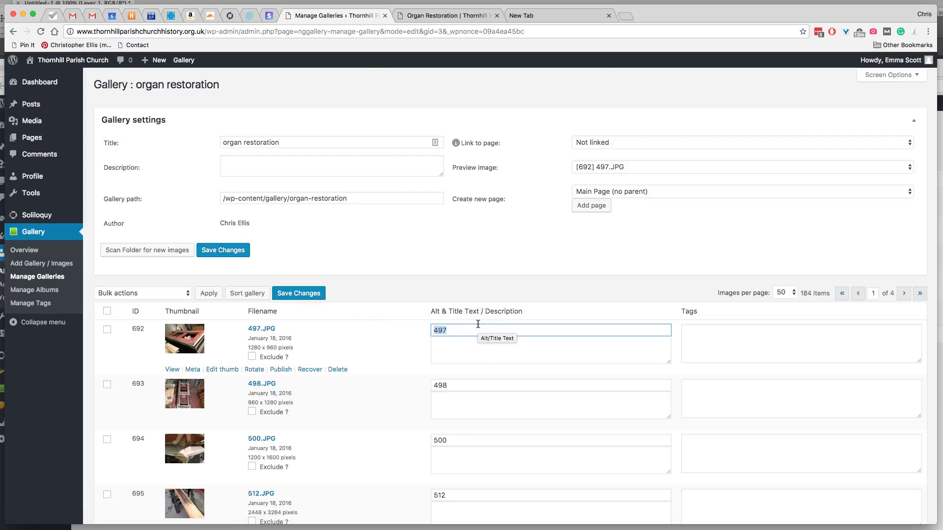
Give 497.JPG alt text 'Organ restoration 01' and description 'This is a test description - please delete'
{"action": "type", "text": "Organ restoration 01"}
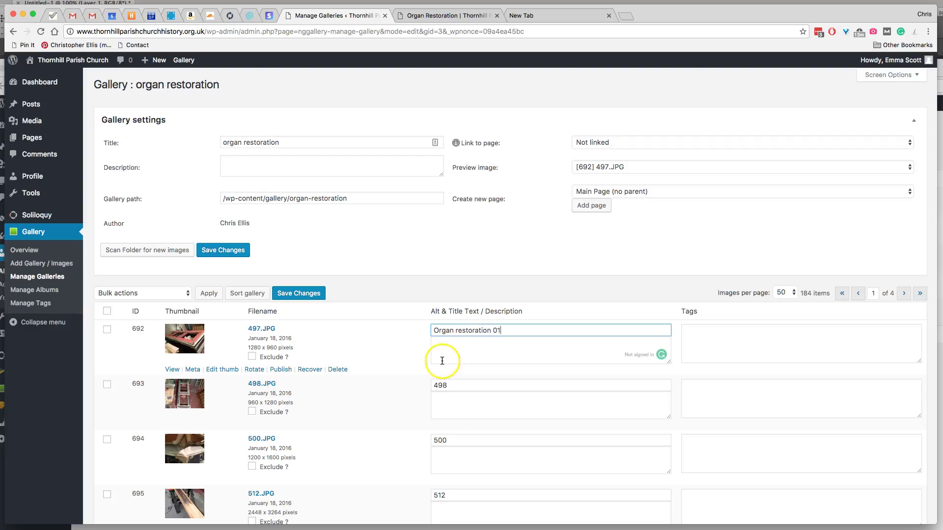
{"action": "left_click", "coordinate": [444, 344]}
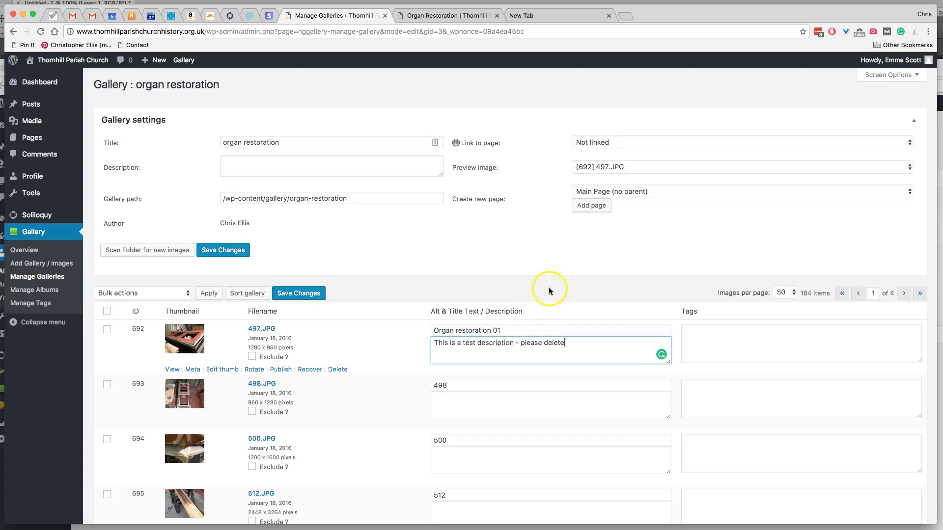
{"action": "scroll", "coordinate": [474, 373], "scroll_direction": "down", "scroll_amount": 3}
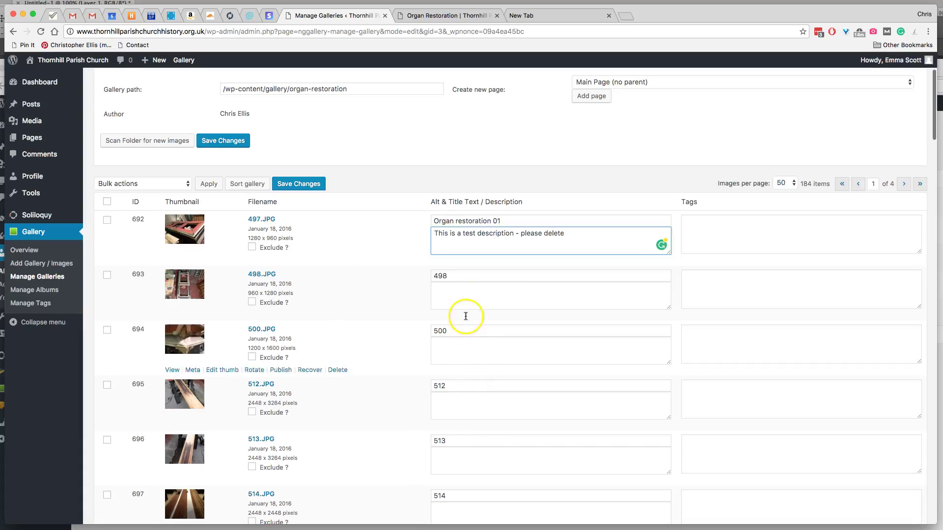
{"action": "left_click", "coordinate": [458, 276]}
{"action": "key", "text": "Tab"}
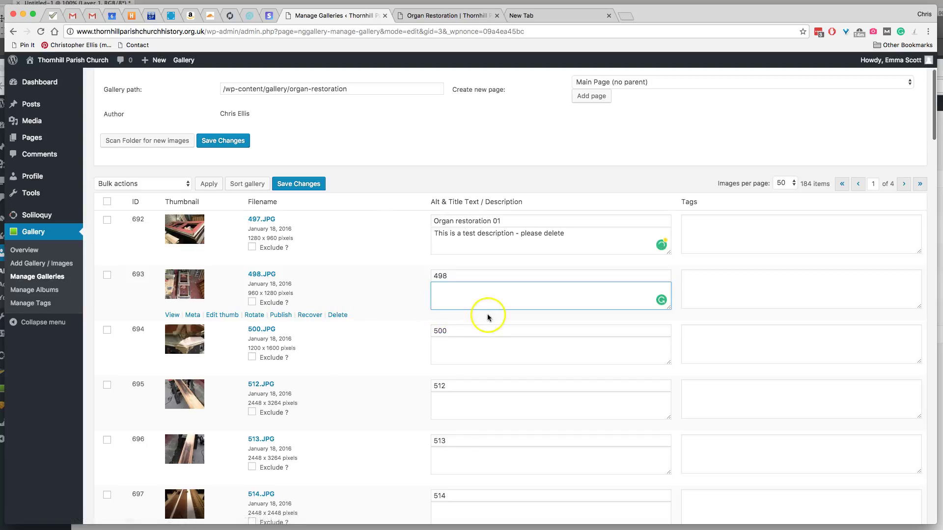
{"action": "left_click", "coordinate": [448, 343]}
{"action": "scroll", "coordinate": [376, 350], "scroll_direction": "down", "scroll_amount": 5}
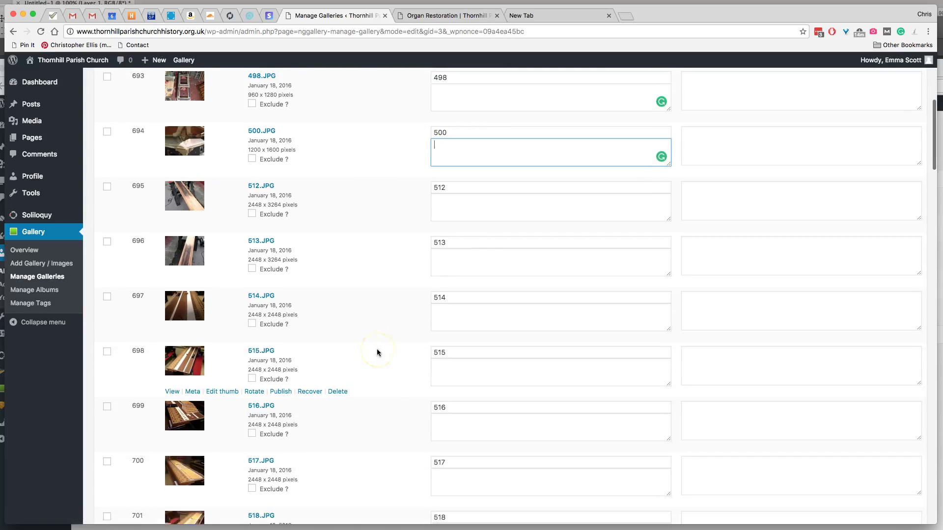
{"action": "scroll", "coordinate": [377, 353], "scroll_direction": "down", "scroll_amount": 5}
{"action": "scroll", "coordinate": [377, 353], "scroll_direction": "up", "scroll_amount": 5}
{"action": "scroll", "coordinate": [377, 352], "scroll_direction": "down", "scroll_amount": 20}
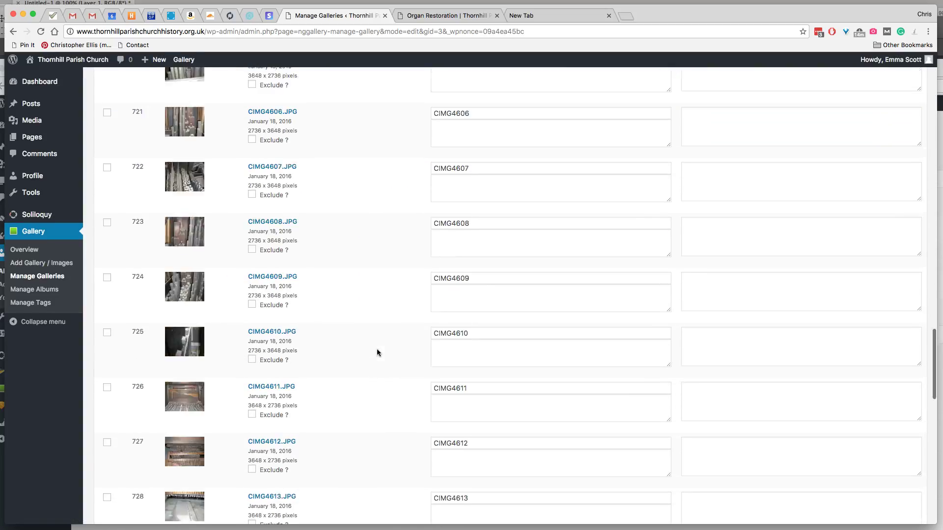
{"action": "scroll", "coordinate": [376, 348], "scroll_direction": "up", "scroll_amount": 20}
{"action": "left_click", "coordinate": [308, 284]}
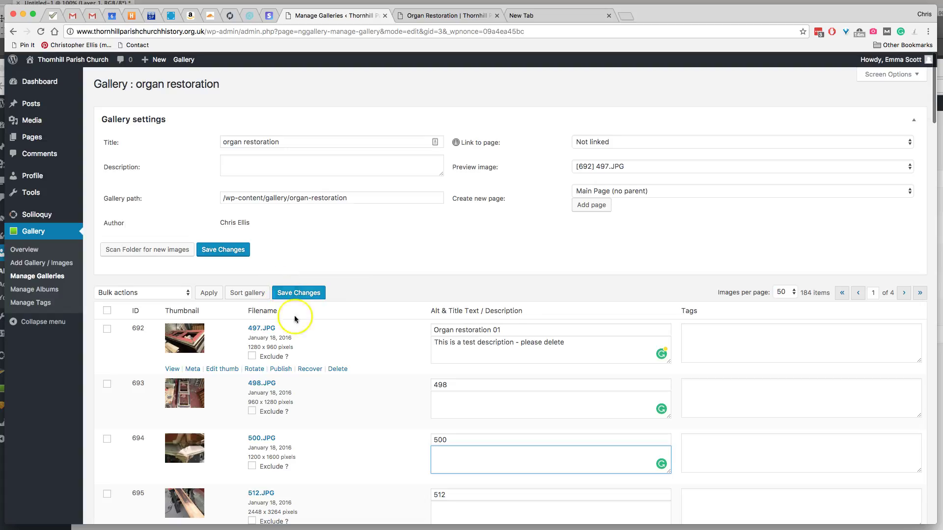
Save the gallery changes and go to the public Organ Restoration page
{"action": "left_click", "coordinate": [305, 295]}
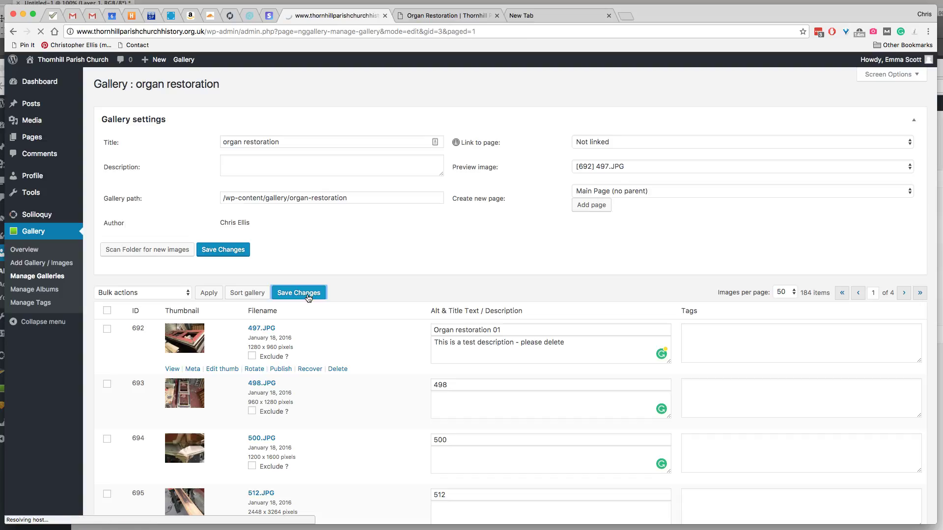
{"action": "left_click", "coordinate": [437, 15]}
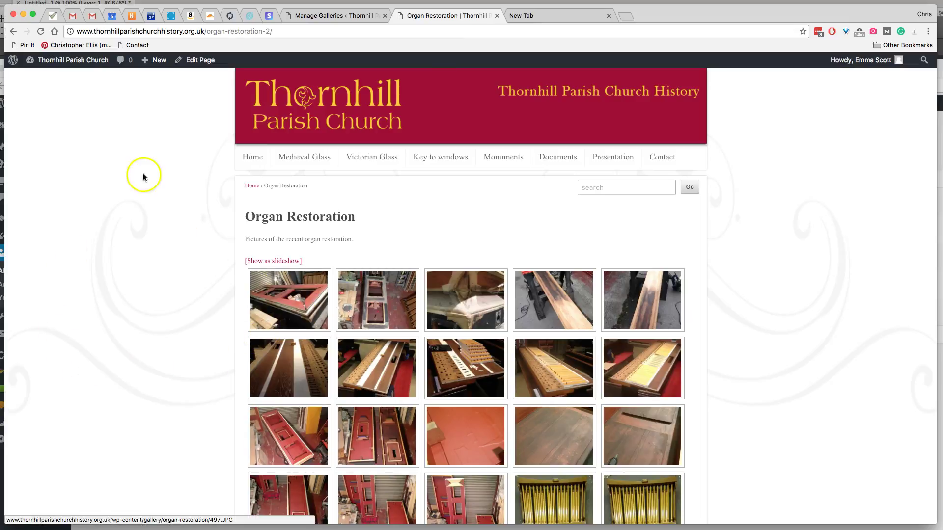
Reload the Organ Restoration page and enlarge the first photo, now titled 'Organ restoration 01'
{"action": "left_click", "coordinate": [42, 32]}
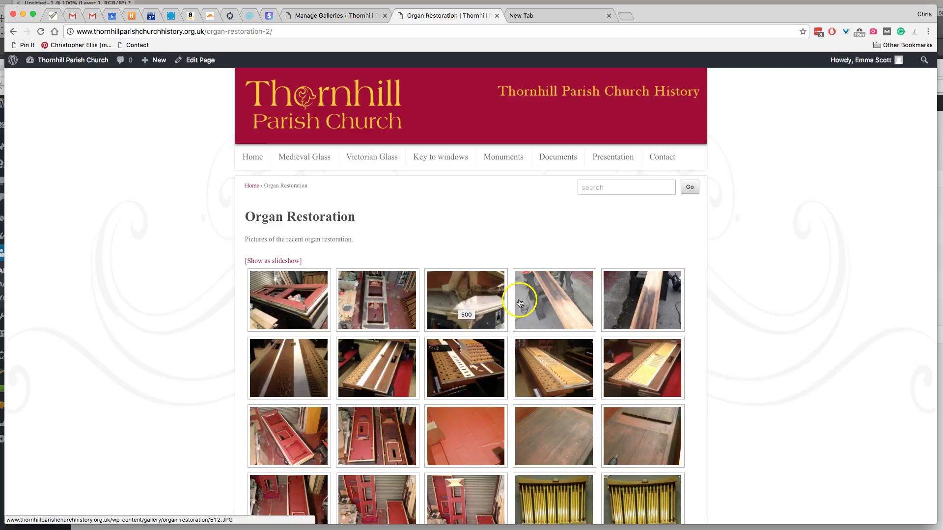
{"action": "left_click", "coordinate": [300, 293]}
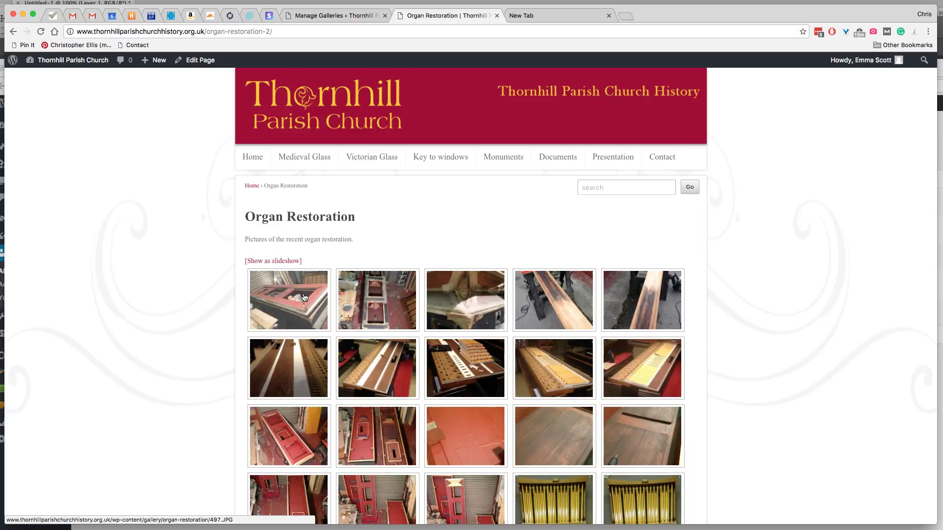
{"action": "left_click", "coordinate": [305, 297]}
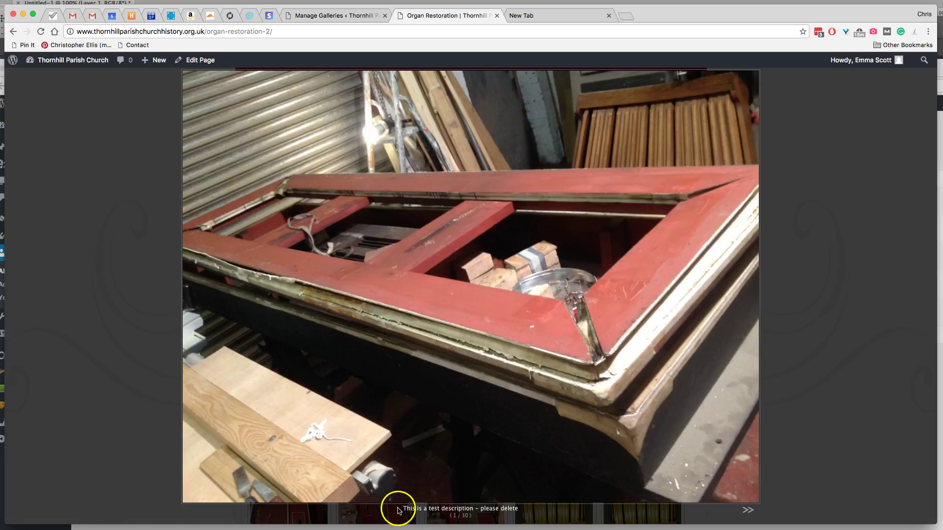
{"action": "mouse_move", "coordinate": [399, 510]}
{"action": "left_mouse_down"}
{"action": "mouse_move", "coordinate": [539, 511]}
{"action": "mouse_move", "coordinate": [397, 513]}
{"action": "left_mouse_up"}
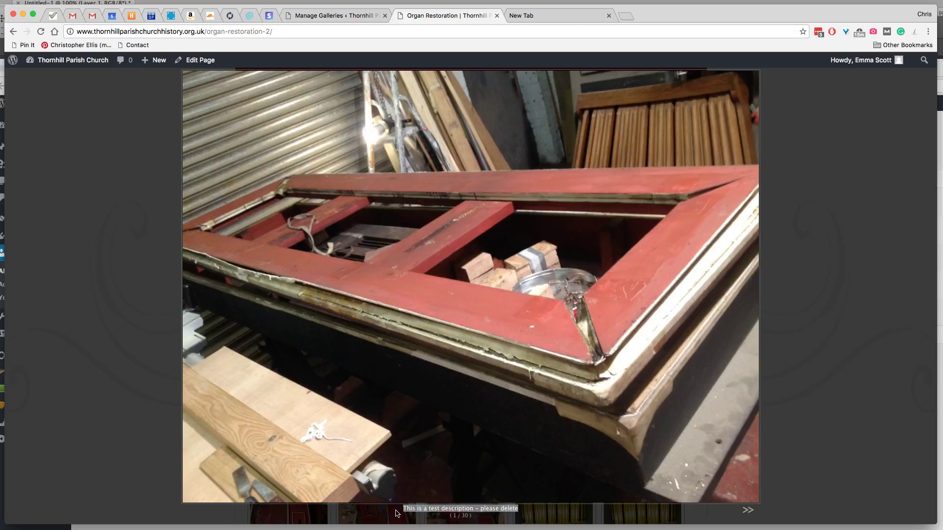
{"action": "left_click", "coordinate": [421, 488]}
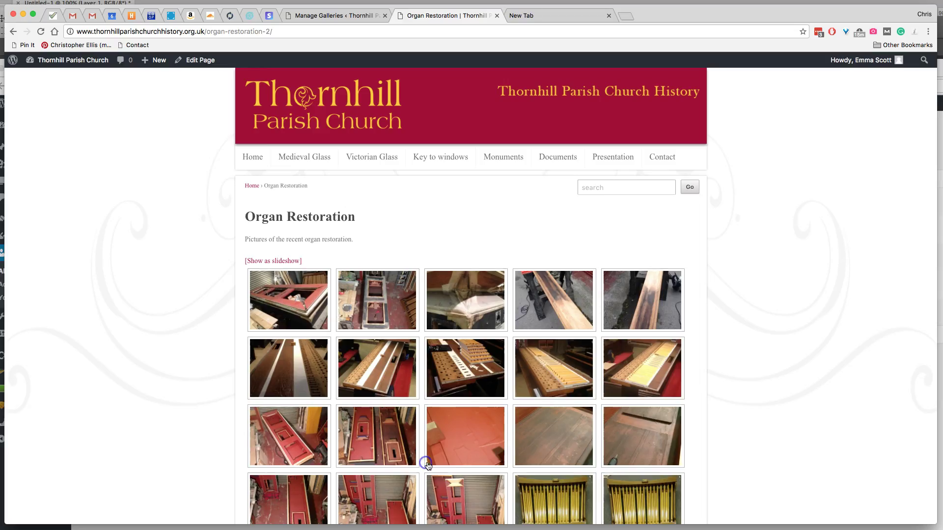
{"action": "left_click", "coordinate": [289, 302]}
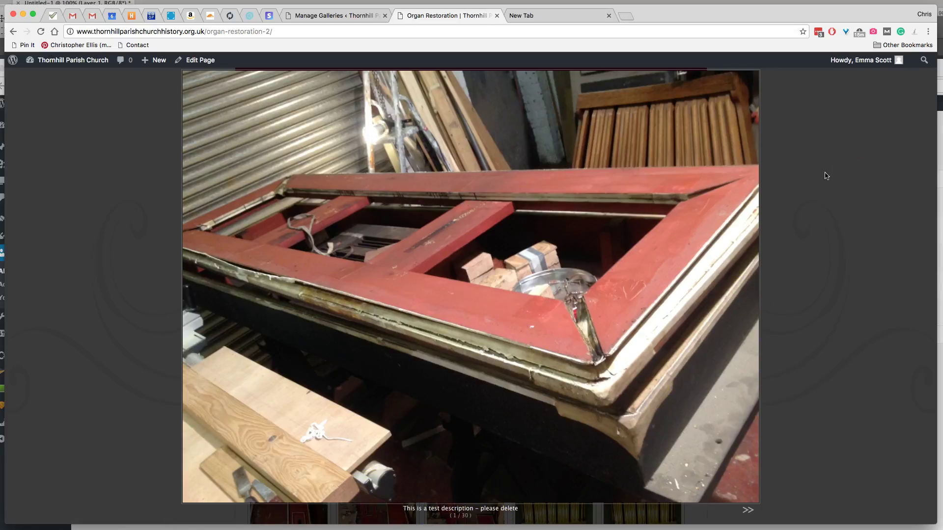
{"action": "left_click", "coordinate": [606, 150]}
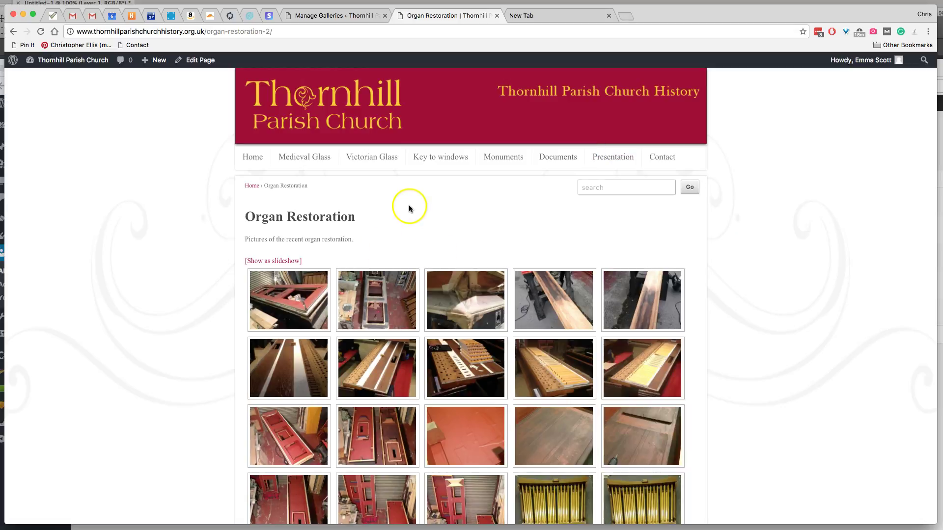
{"action": "scroll", "coordinate": [409, 209], "scroll_direction": "down", "scroll_amount": 4}
{"action": "scroll", "coordinate": [409, 208], "scroll_direction": "up", "scroll_amount": 4}
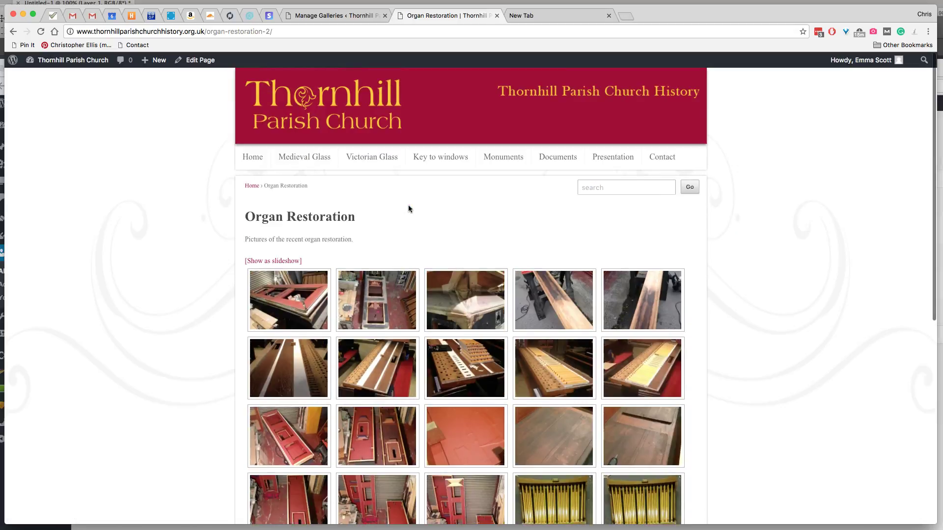